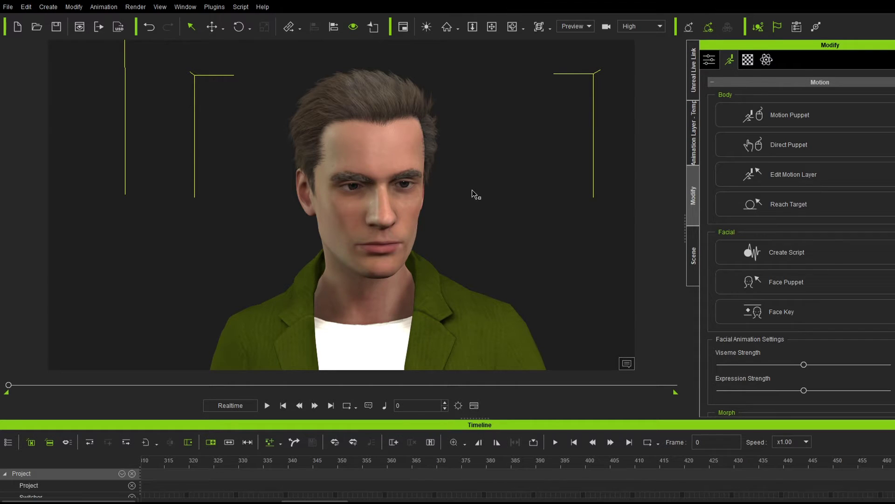
Record a roughly 13-second voice clip with Create Script > Record Voice and accept it
left_click(776, 264)
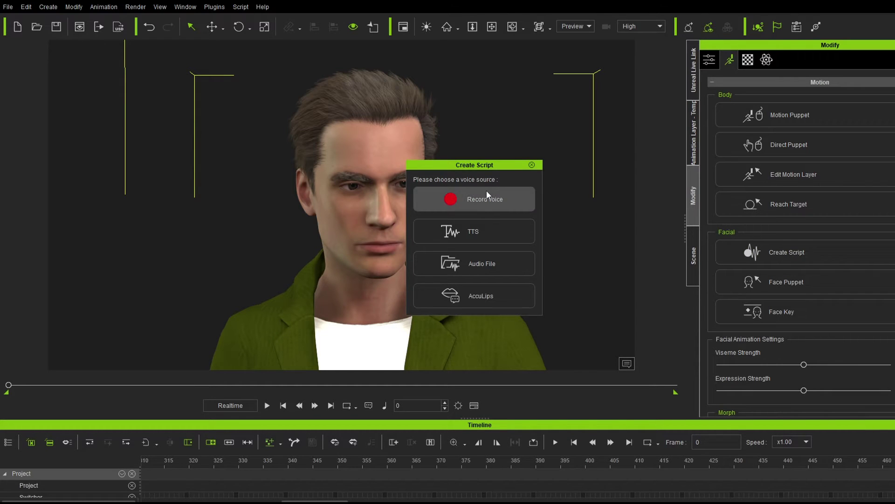
left_click(485, 198)
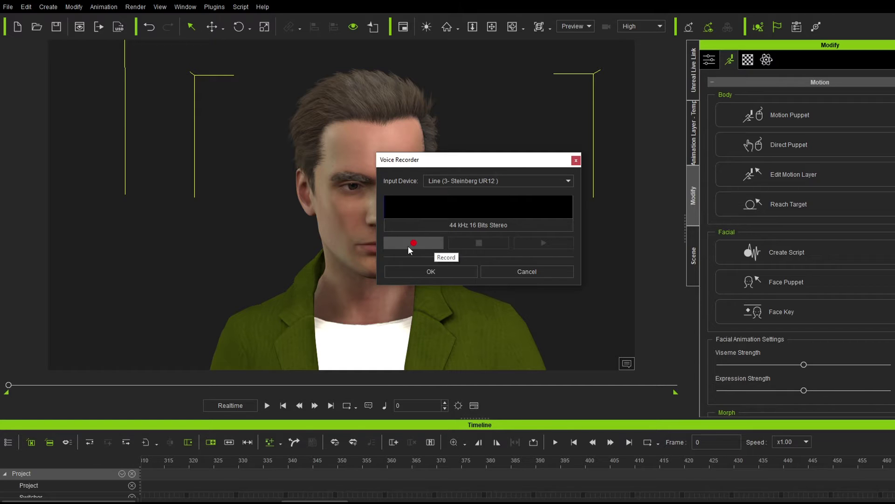
left_click(413, 243)
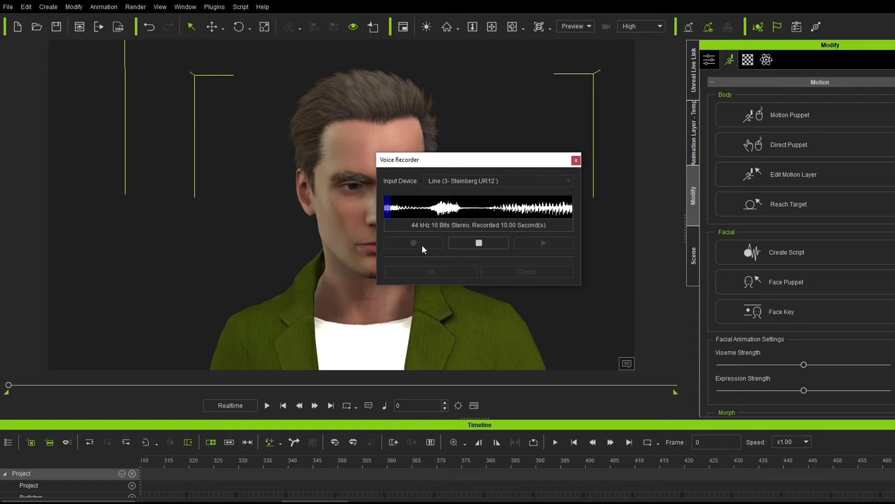
left_click(479, 243)
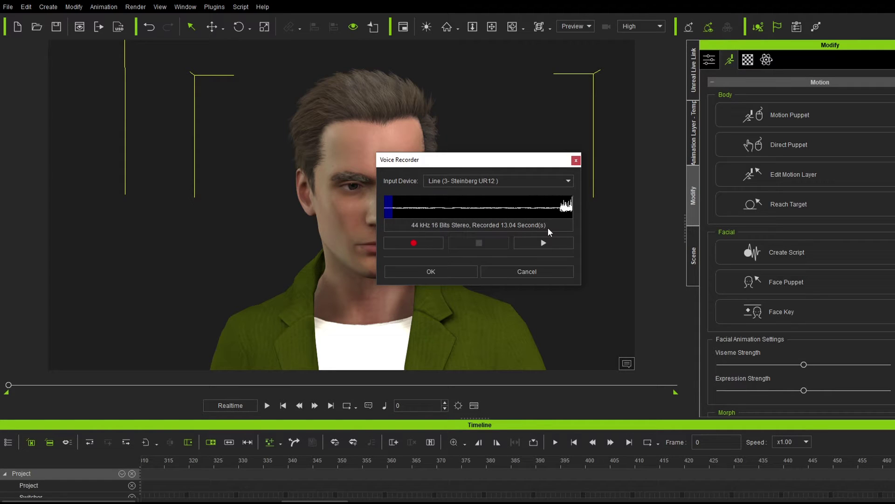
left_click(441, 272)
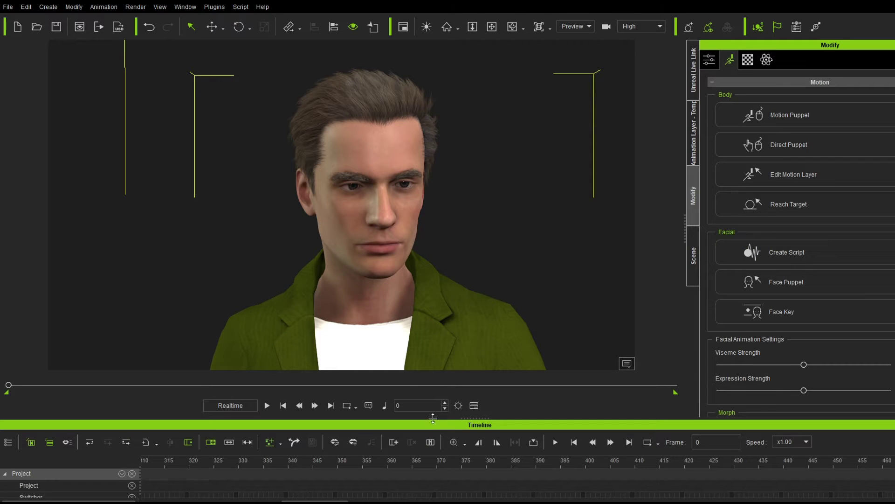
Enlarge the timeline, show the Viseme and Expression tracks, and expand the Viseme track
left_click_drag(468, 418, 485, 356)
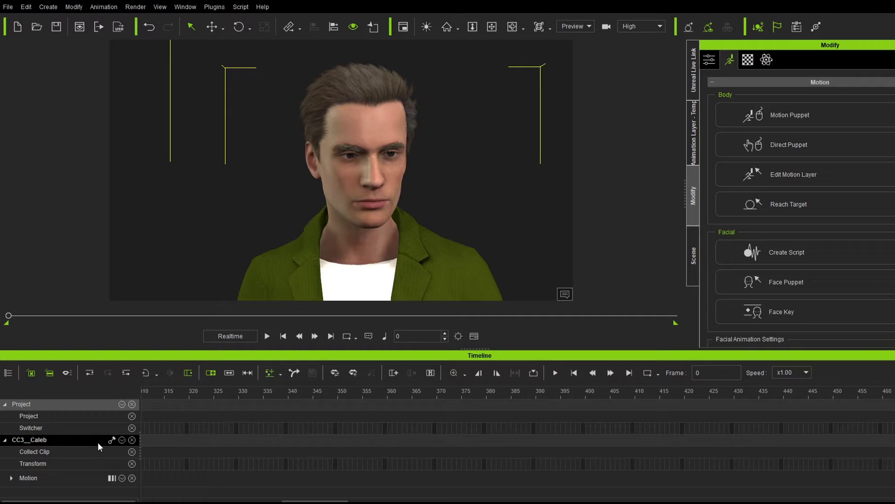
left_click(122, 440)
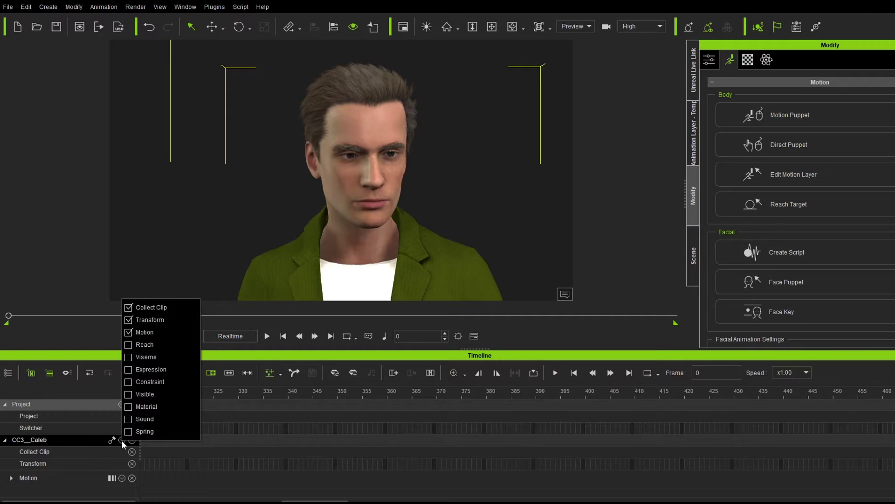
left_click(128, 358)
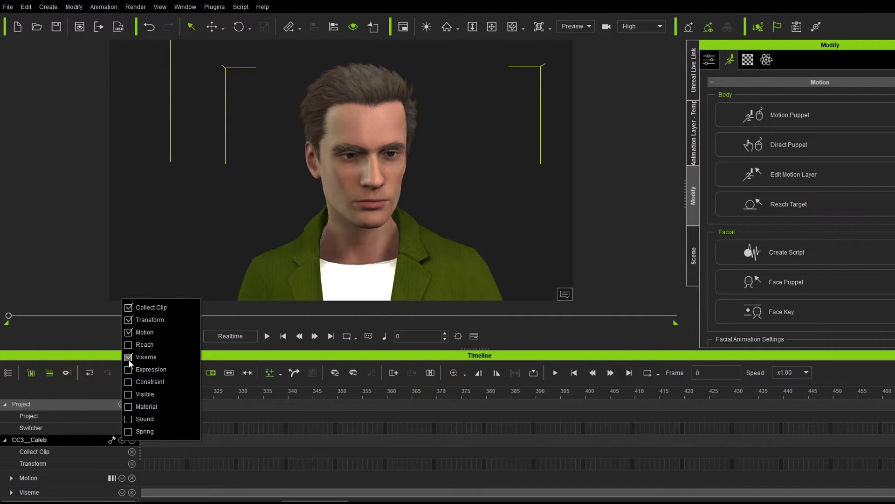
left_click(129, 371)
left_click(14, 475)
scroll(29, 478, "down", 1)
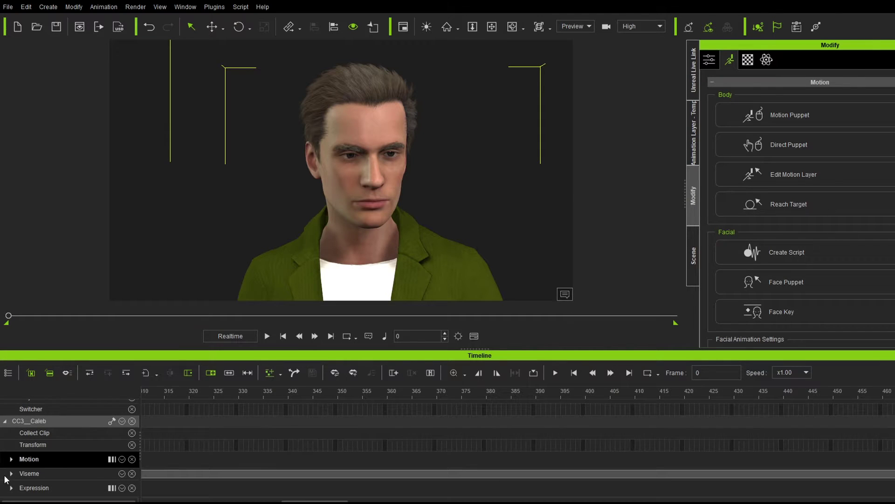
left_click(11, 473)
scroll(55, 466, "down", 1)
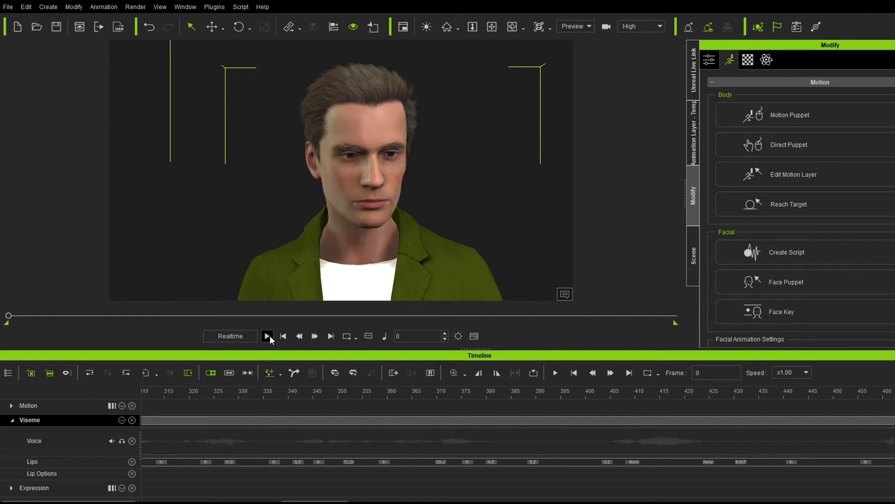
End the playback range at frame 785 and preview the animation
scroll(583, 457, "down", 5)
scroll(586, 439, "down", 1)
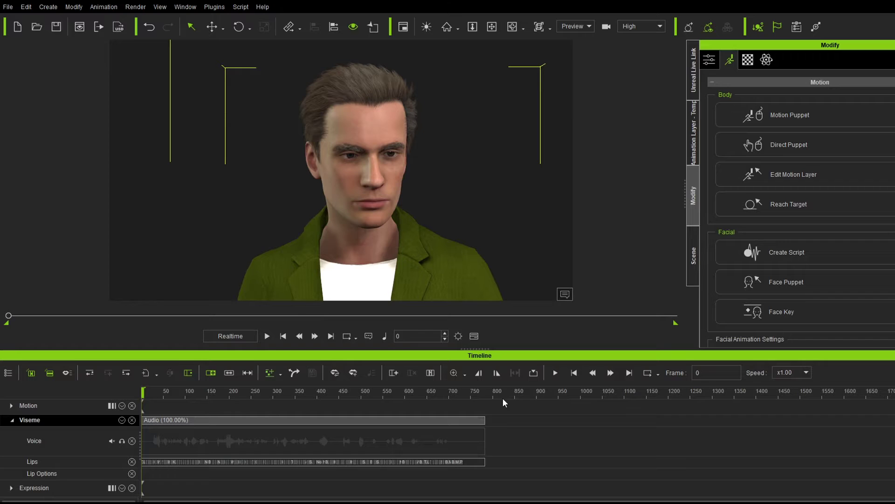
left_click_drag(488, 392, 486, 393)
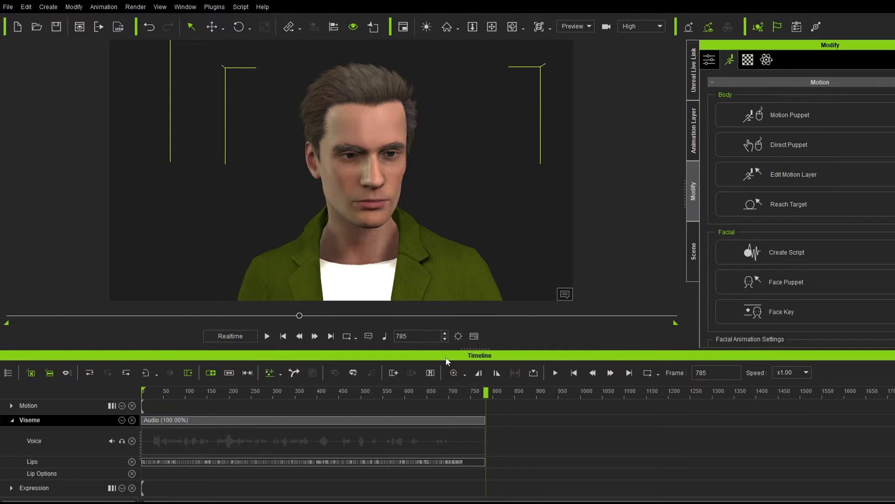
left_click(499, 372)
key("space")
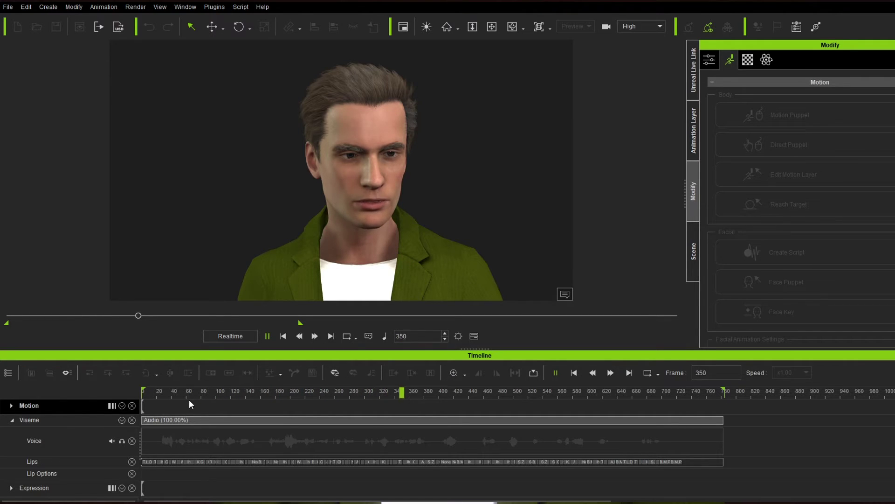
key("space")
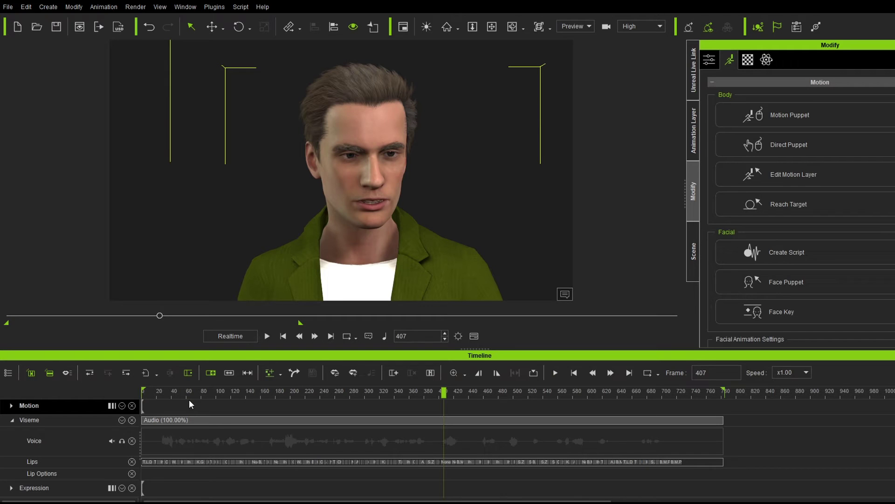
Run AccuLips on the Audio viseme clip and generate script text from the voice
right_click(250, 419)
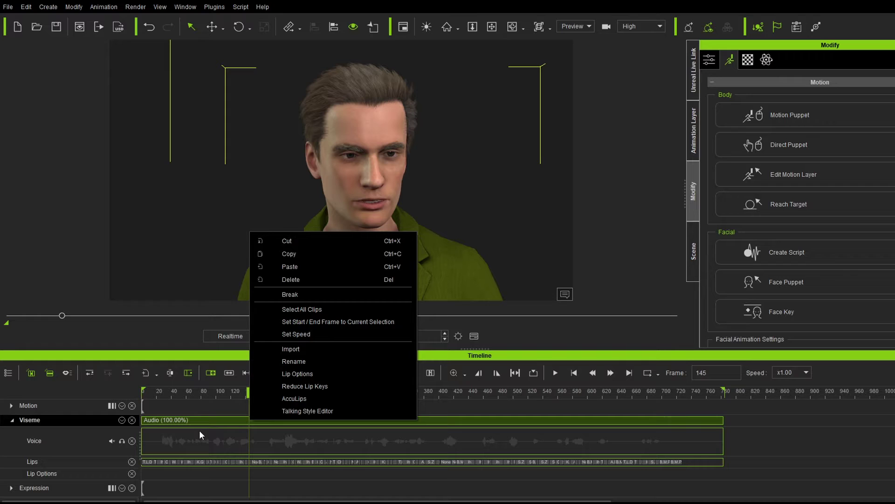
left_click(299, 398)
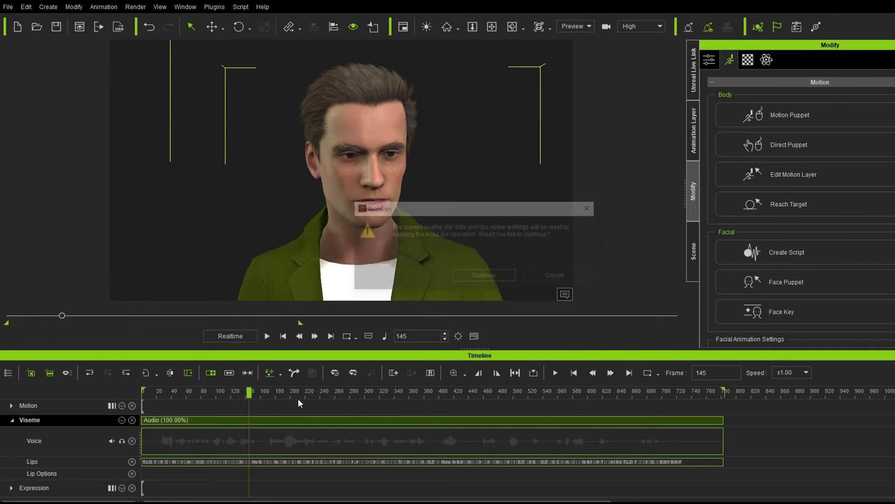
left_click(473, 280)
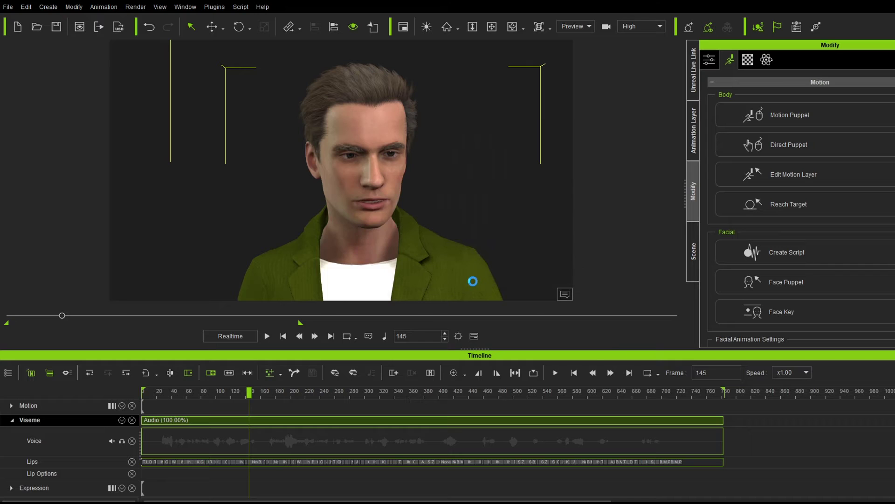
left_click(576, 275)
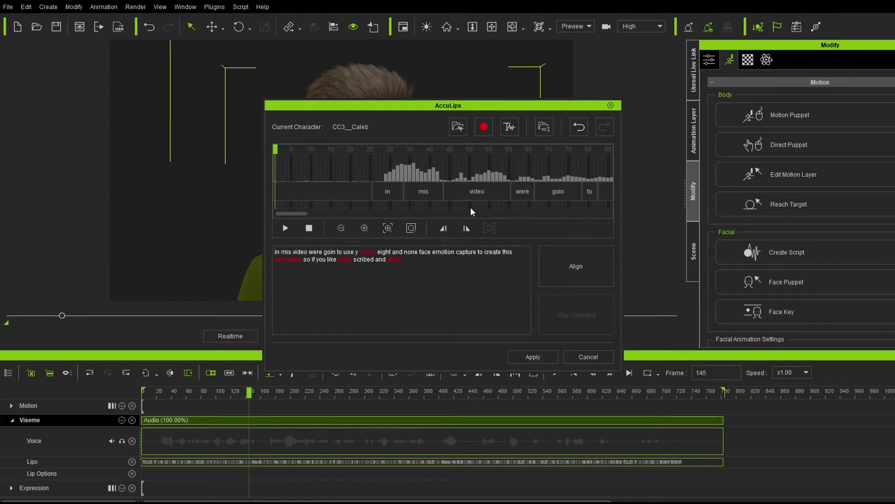
scroll(381, 198, "down", 3)
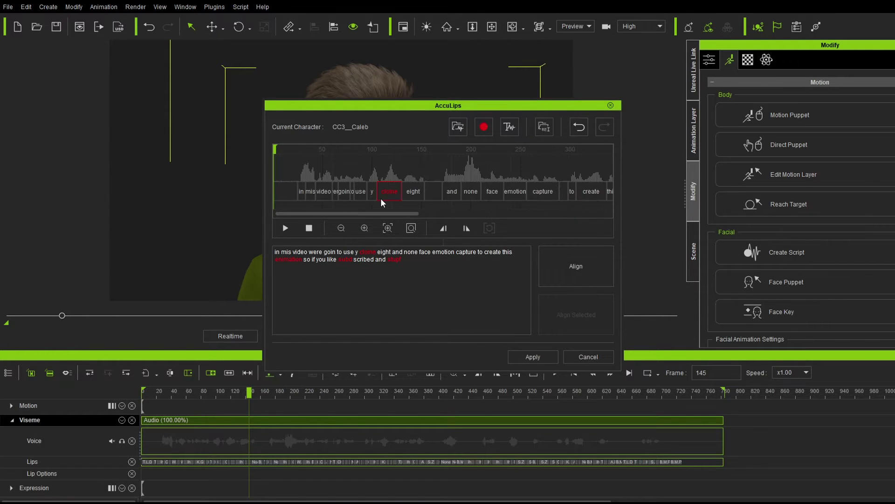
Correct the transcript against playback, adding a line break after 'eight' and removing stray spaces
left_click(274, 254)
left_click(285, 228)
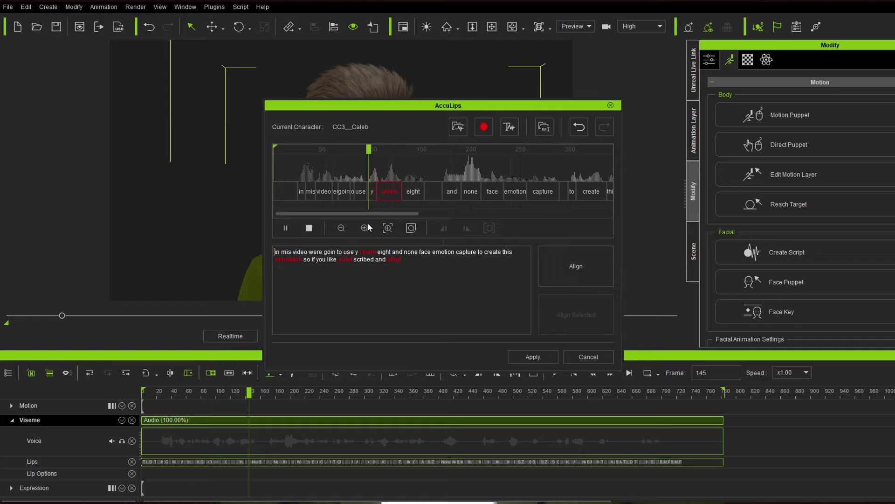
left_click(286, 228)
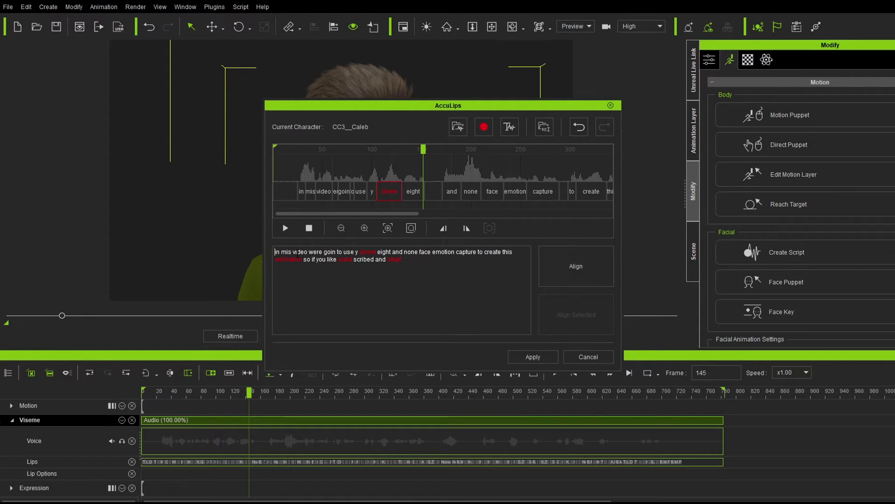
key("Return")
key("Return")
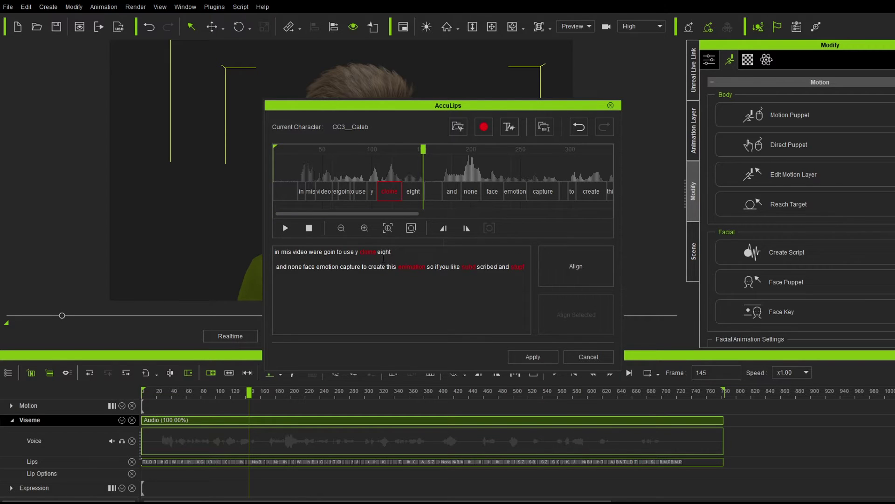
left_click(308, 308)
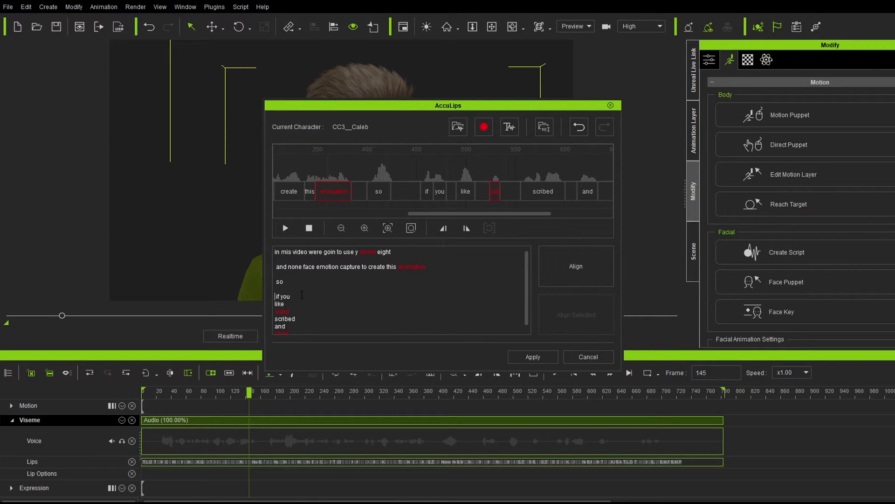
key("Delete")
left_click_drag(421, 211, 287, 211)
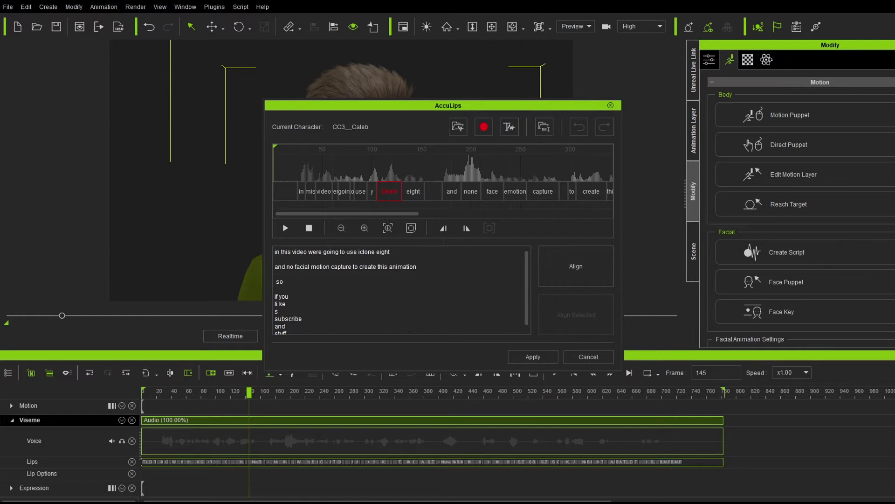
Re-align all script words to the audio and play the speech to check alignment
key("ctrl+a")
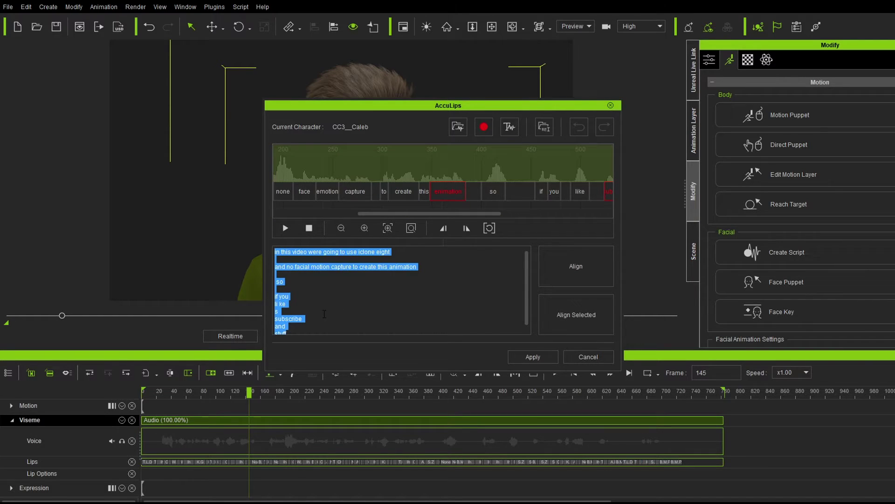
left_click(590, 316)
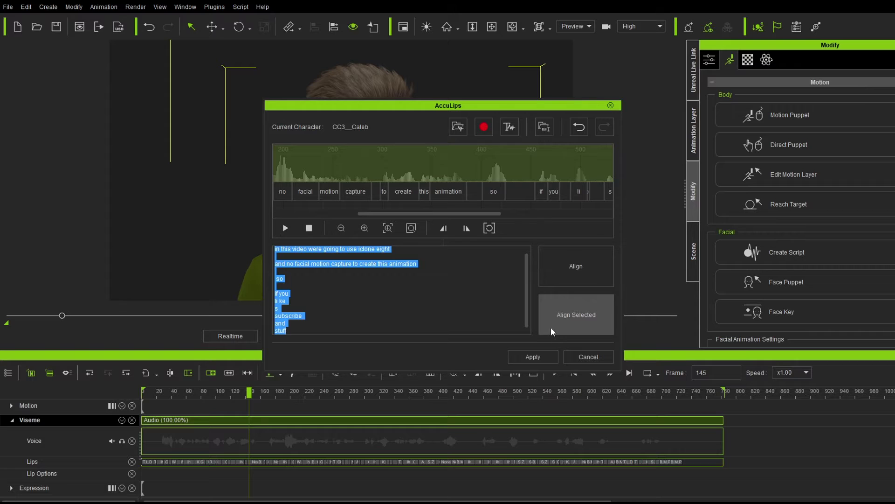
left_click(374, 297)
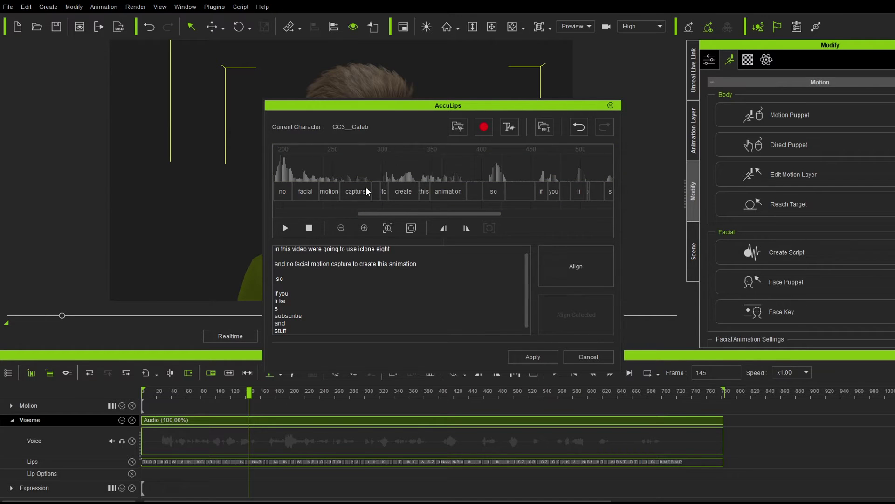
scroll(328, 166, "up", 5)
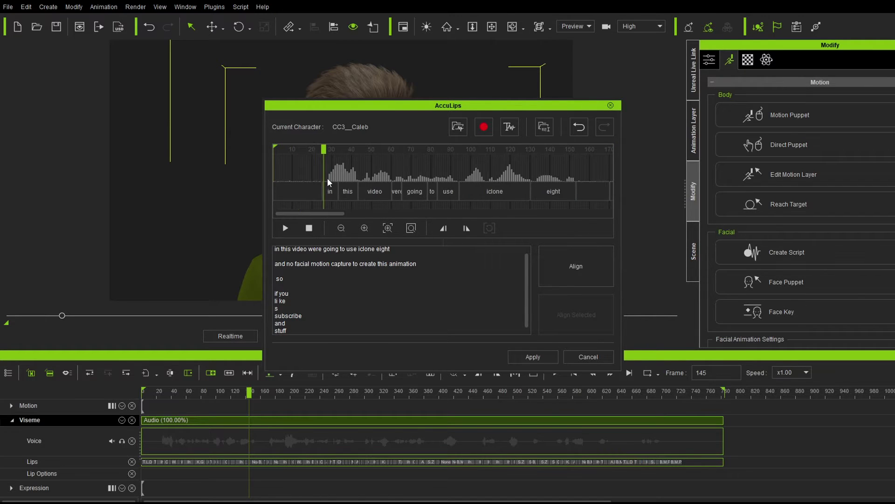
left_click_drag(322, 153, 315, 150)
key("space")
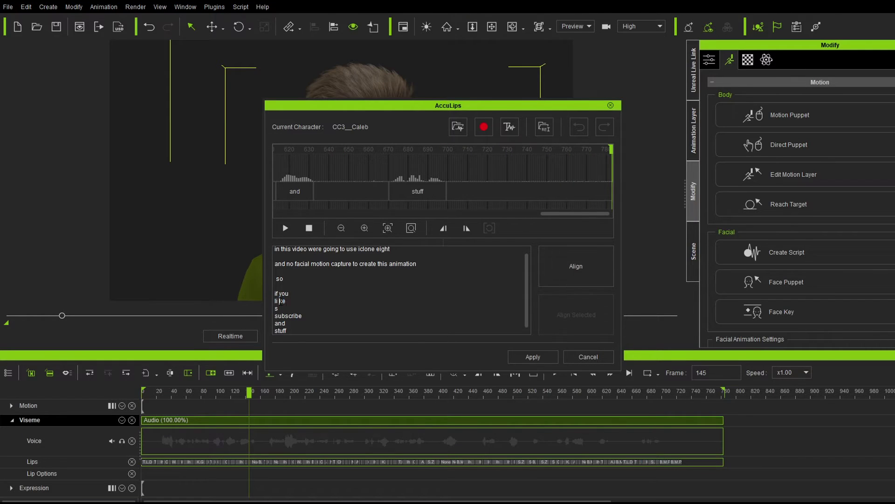
Merge 'li ke' into 'like', apply the AccuLips lip sync, and play the result
key("BackSpace")
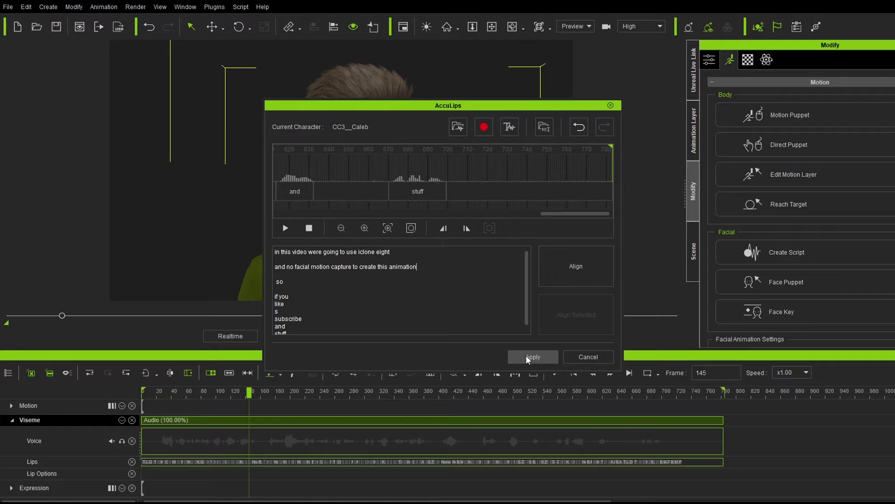
left_click(529, 356)
left_click(150, 392)
key("space")
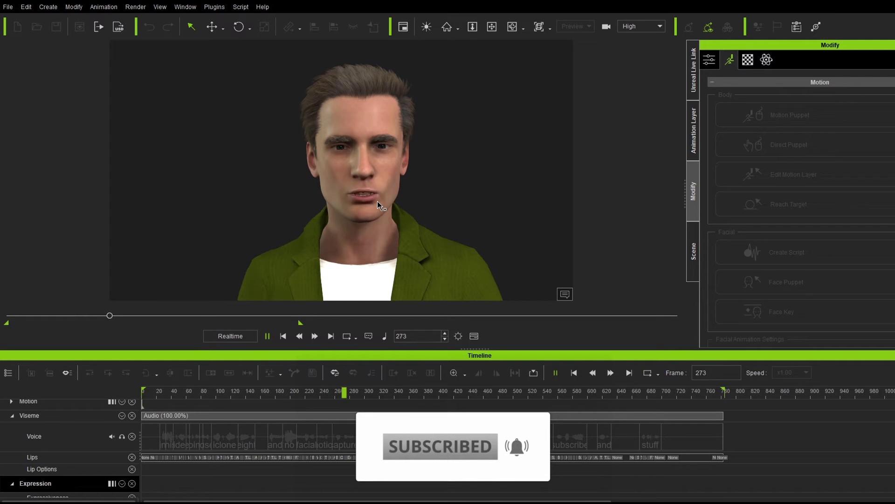
key("space")
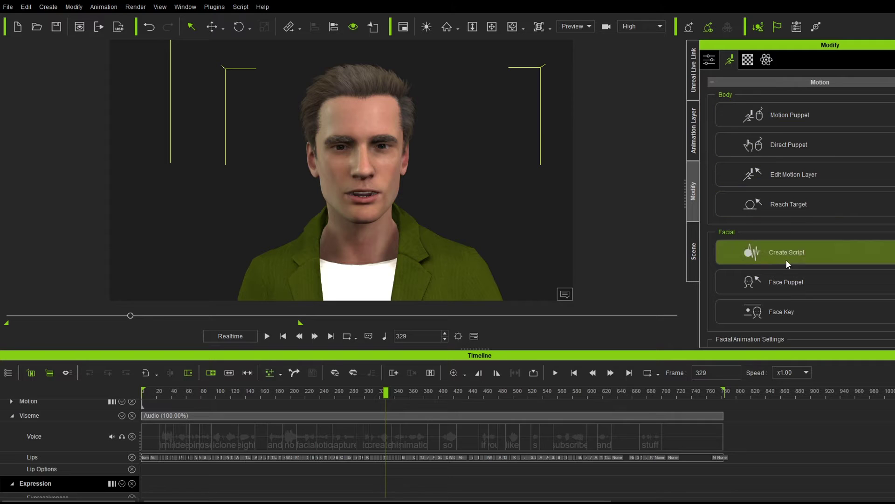
Open Face Puppet with the Solo Feature set, rewind to frame 0, and preview puppeting the mouth
left_click(789, 293)
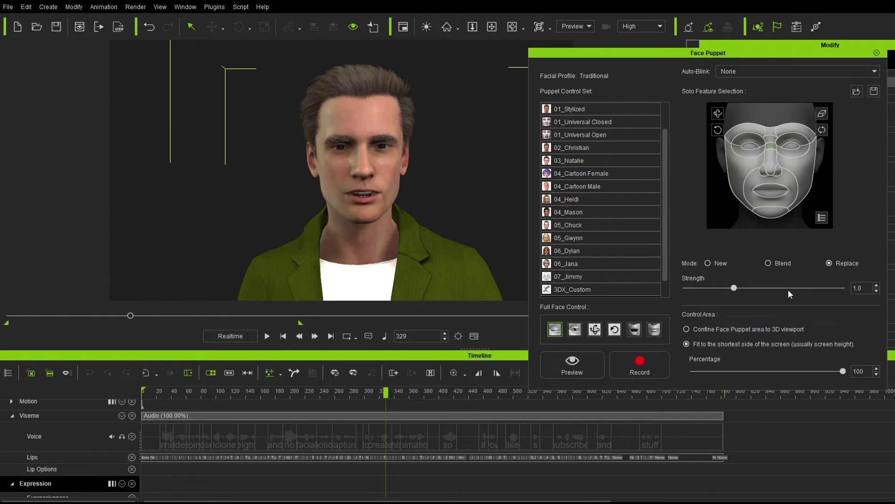
left_click(578, 294)
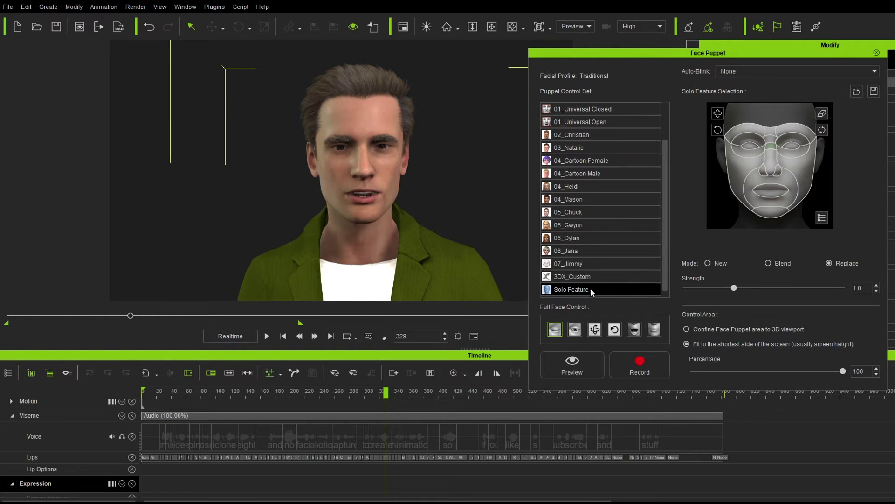
left_click_drag(385, 394, 143, 394)
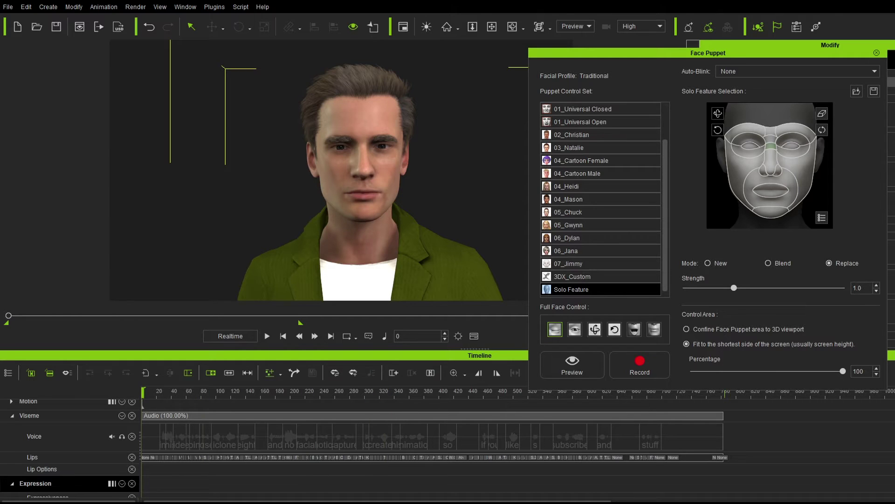
left_click(654, 330)
left_click(637, 331)
left_click(649, 330)
left_click(586, 369)
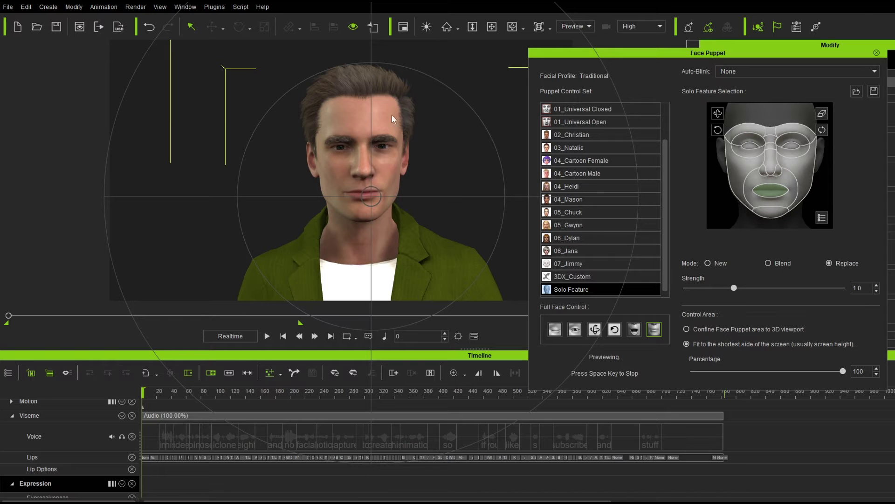
key("space")
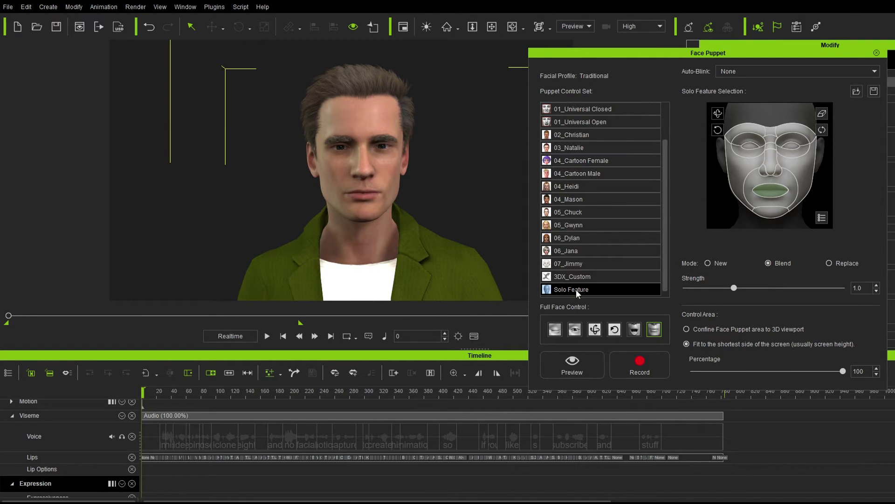
Preview the Angry and another full-face expression from the 02_Christian control set
left_click(582, 136)
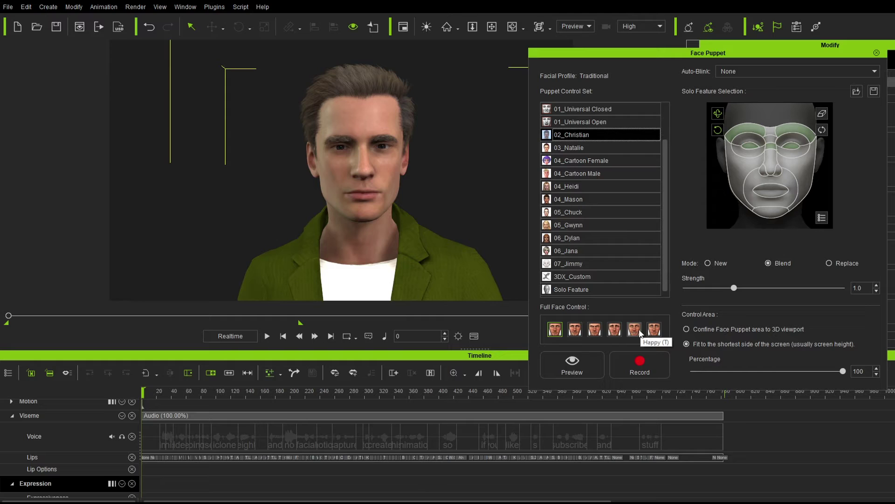
left_click(595, 329)
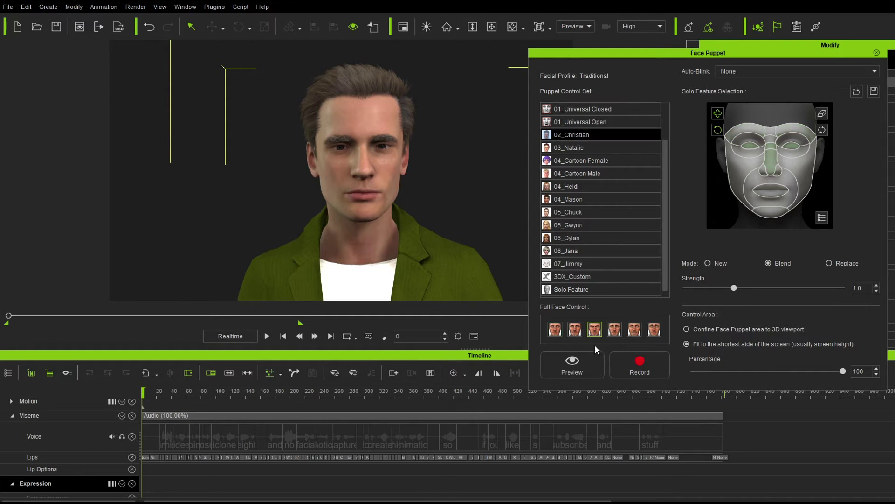
left_click(581, 368)
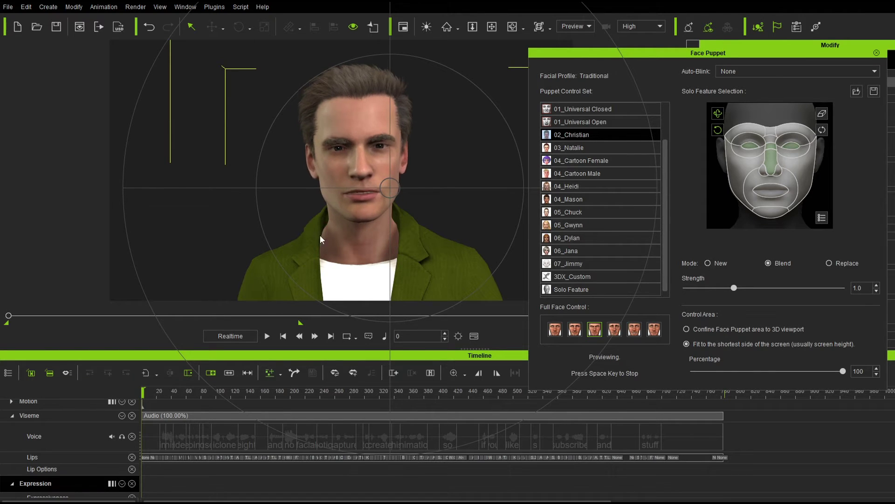
key("space")
key("5")
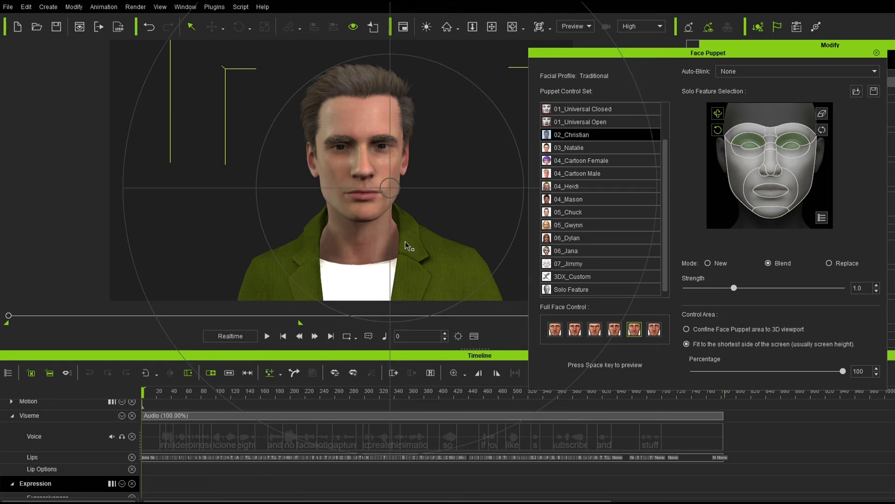
key("space")
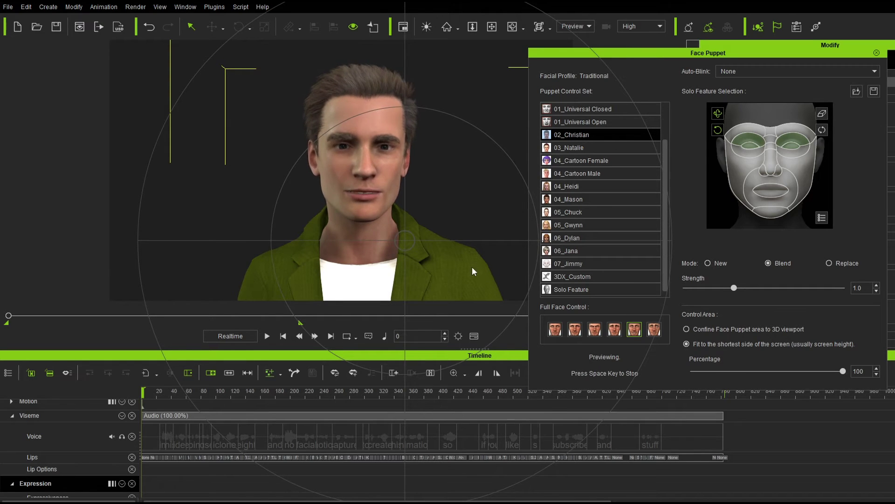
key("space")
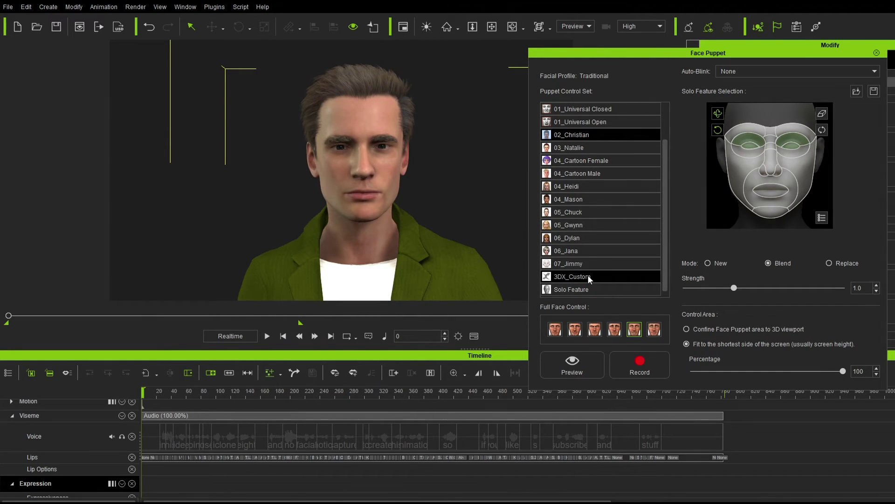
Record a Solo Feature mouth puppet pass, play it back, and rewind to frame 0
left_click(585, 289)
key("6")
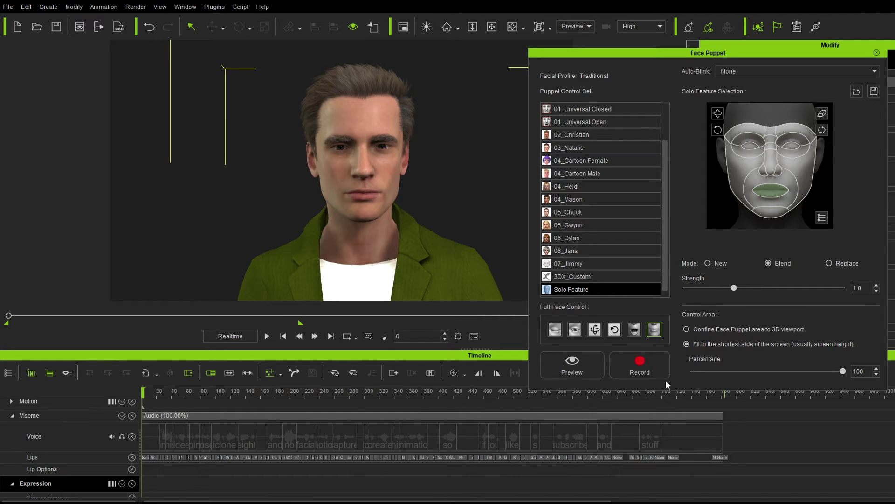
left_click(654, 374)
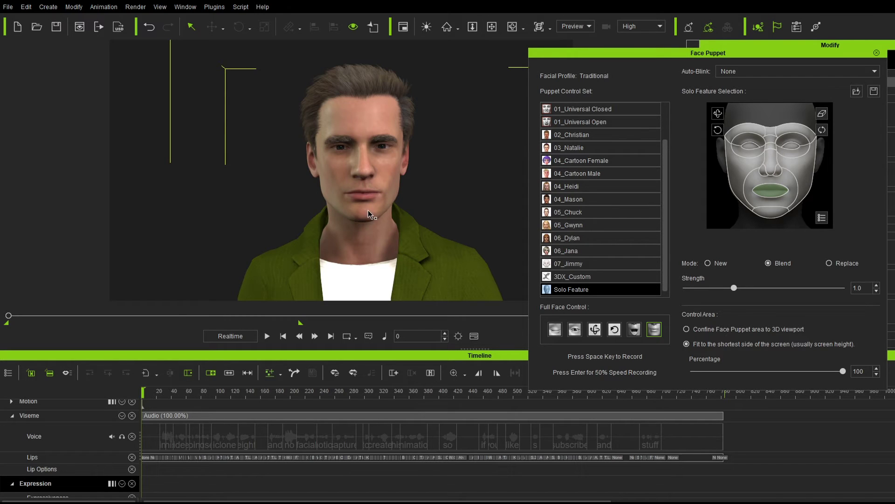
key("space")
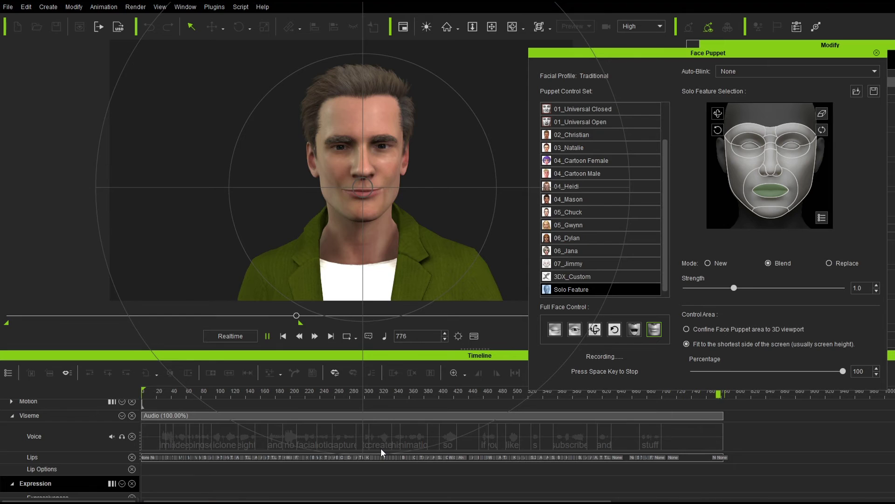
key("space")
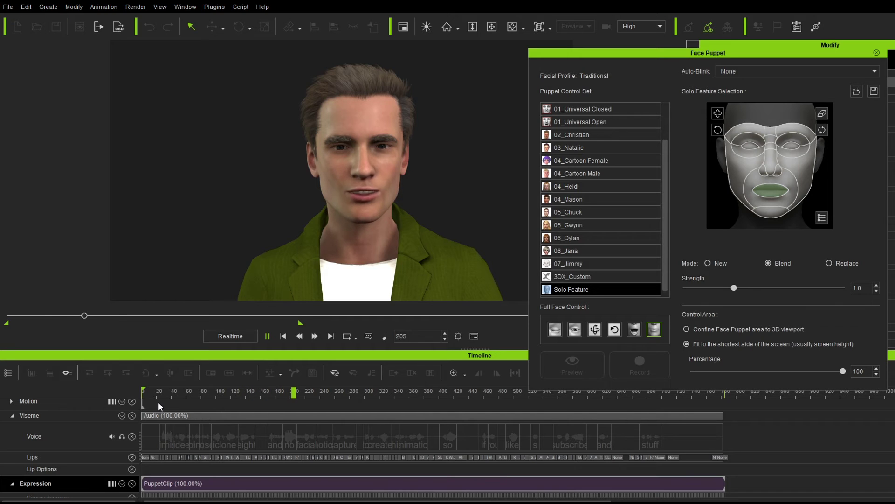
key("space")
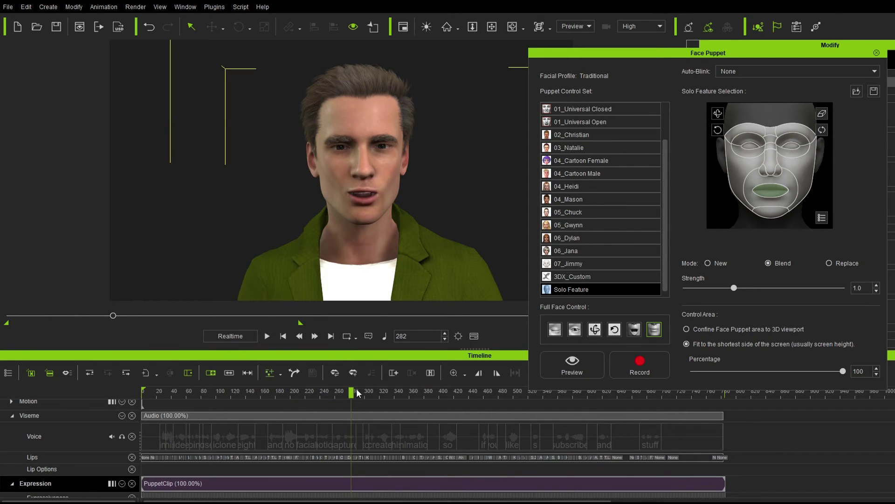
left_click_drag(354, 391, 143, 390)
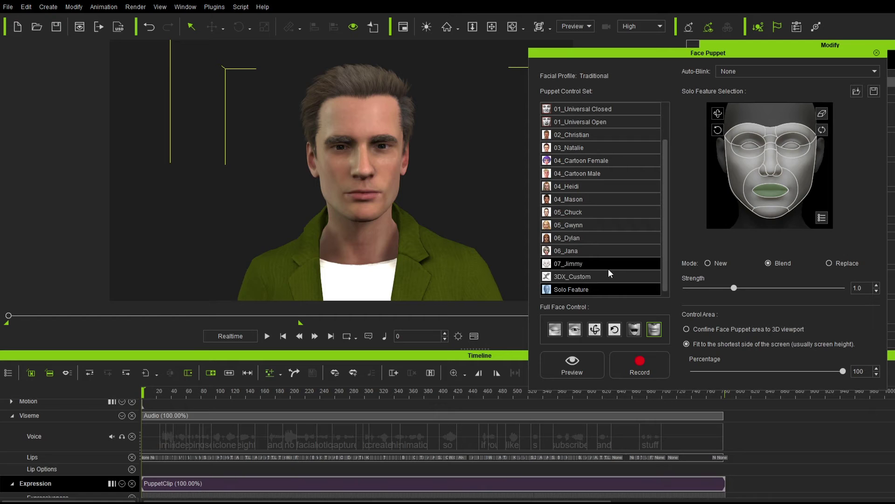
Preview puppeting the eyes and return the playhead to the first frame
left_click(577, 328)
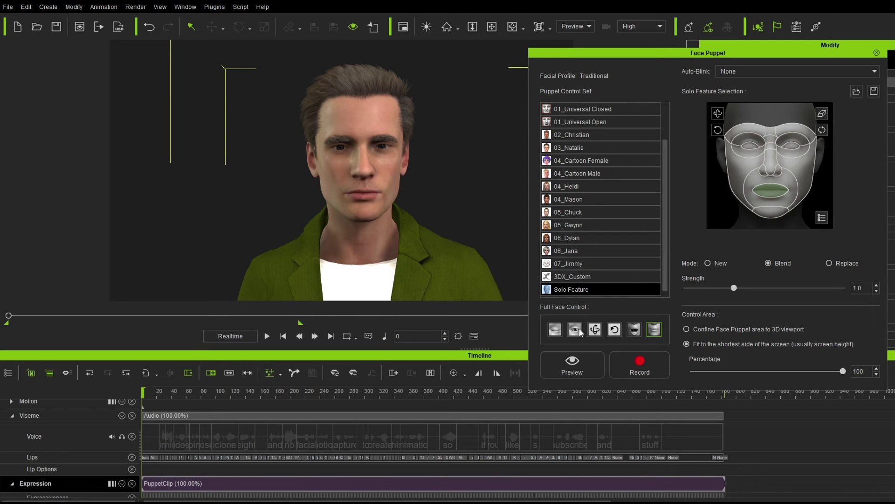
key("space")
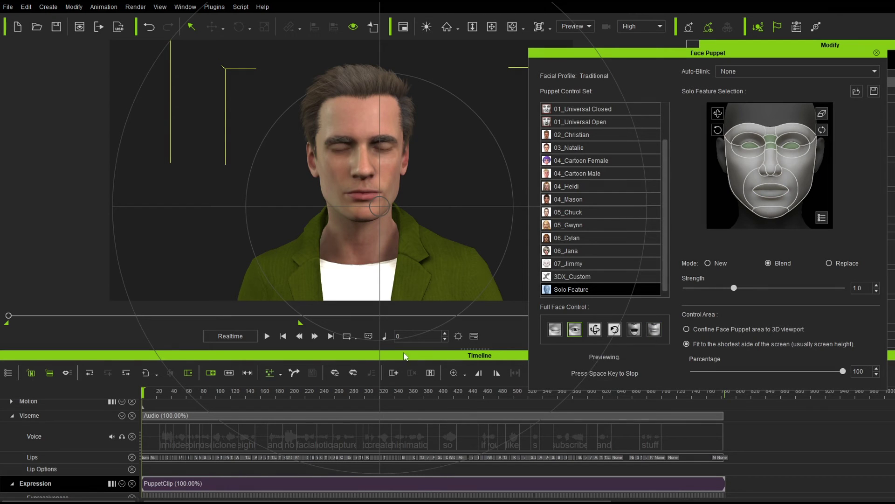
key("space")
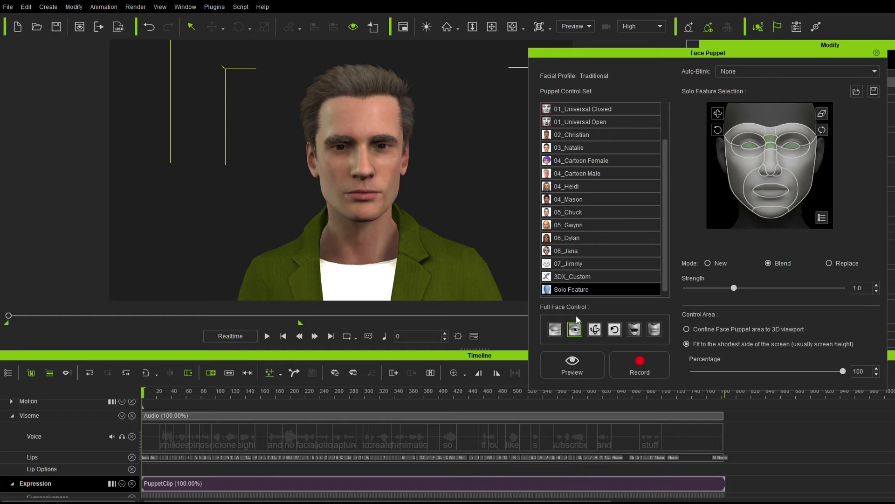
left_click(624, 368)
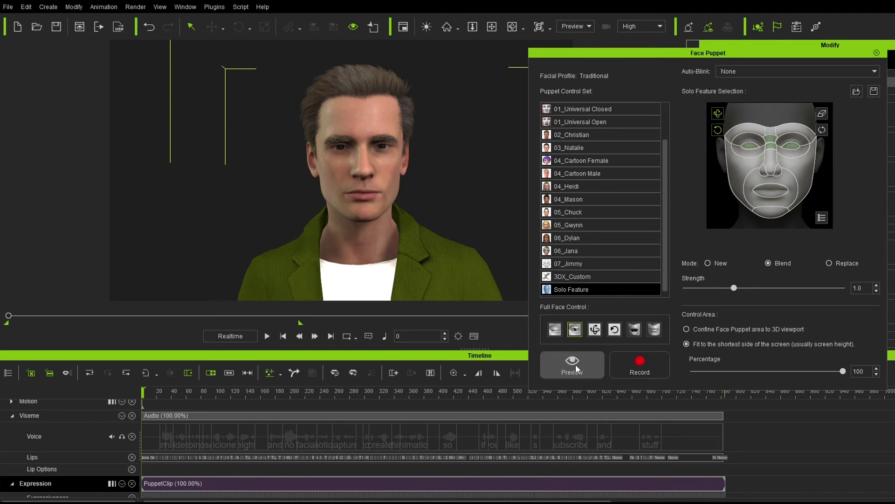
left_click(575, 363)
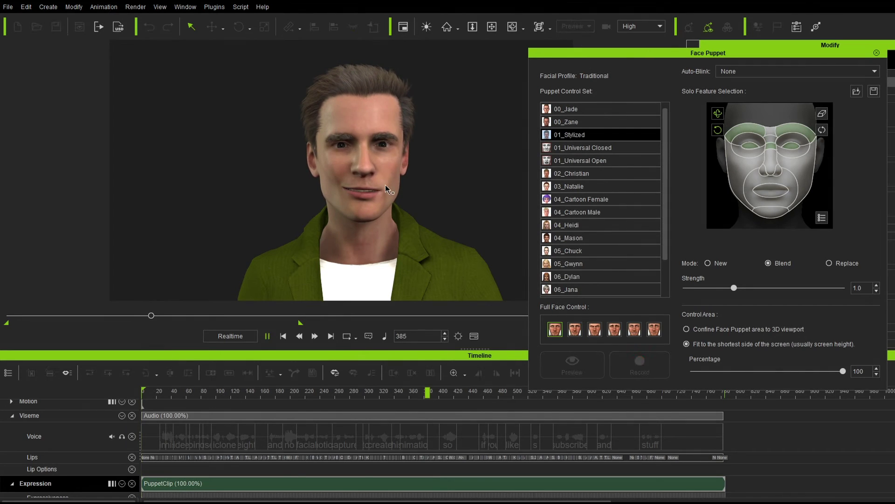
key("space")
key("Home")
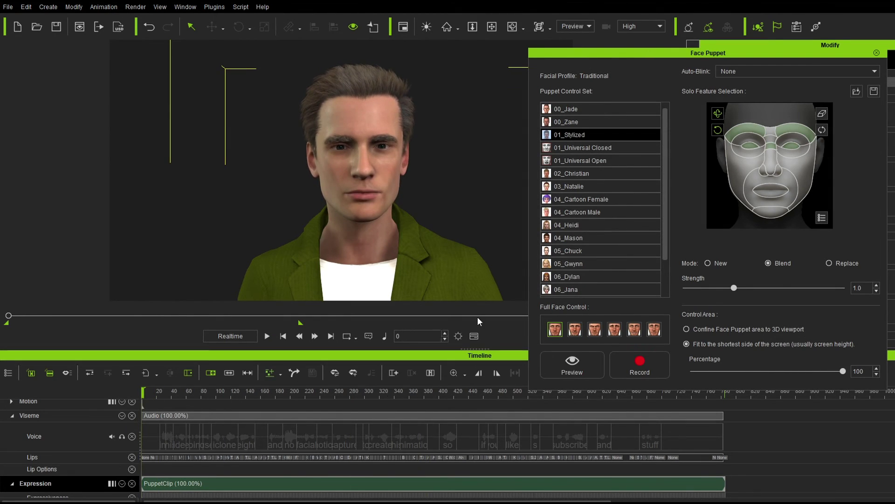
Preview blinks with Solo Feature, then record a blink pass over the voice animation
scroll(615, 246, "down", 1)
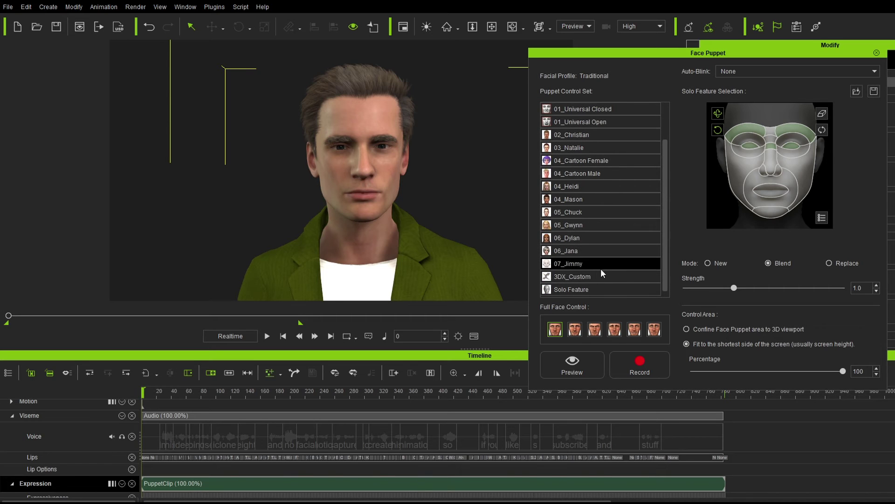
left_click(586, 287)
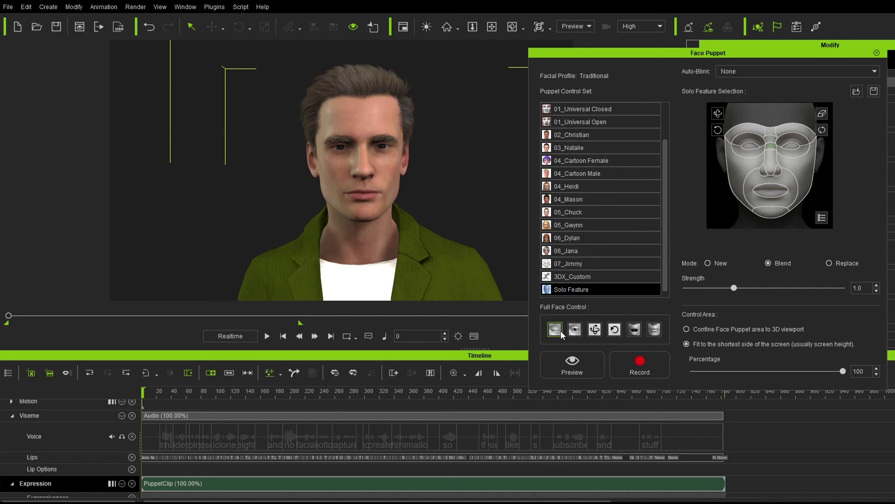
left_click(564, 367)
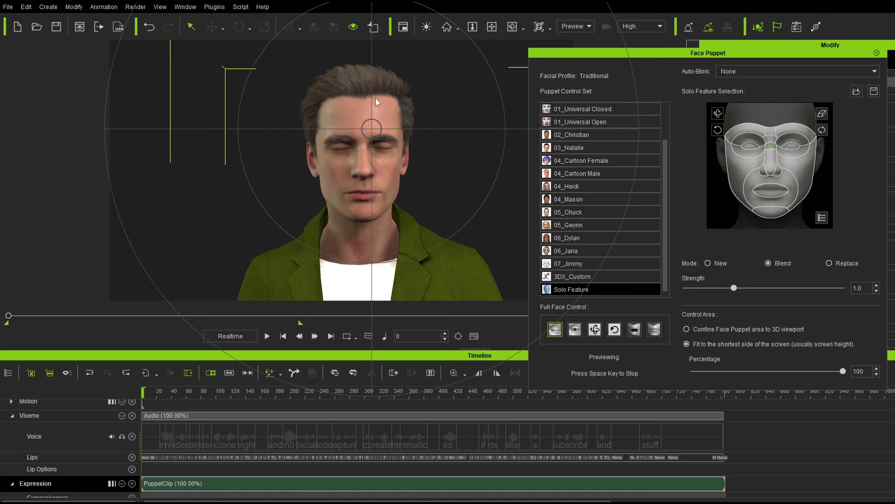
key("space")
key("ctrl+r")
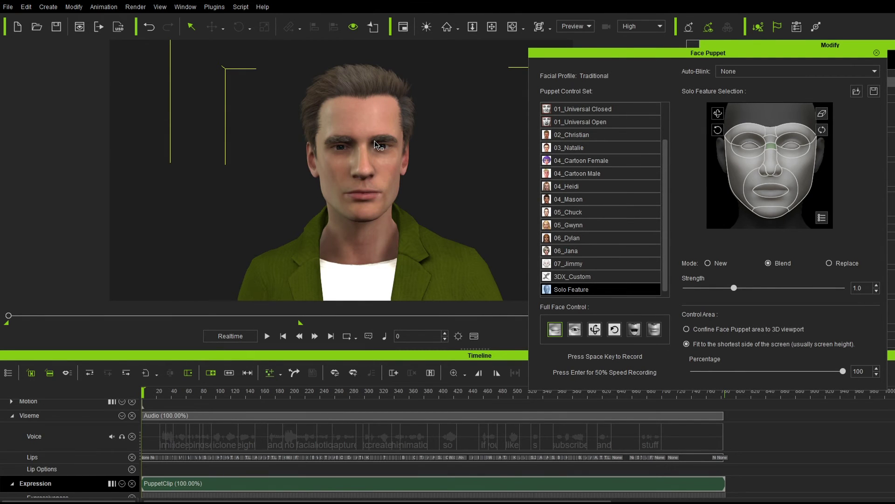
key("space")
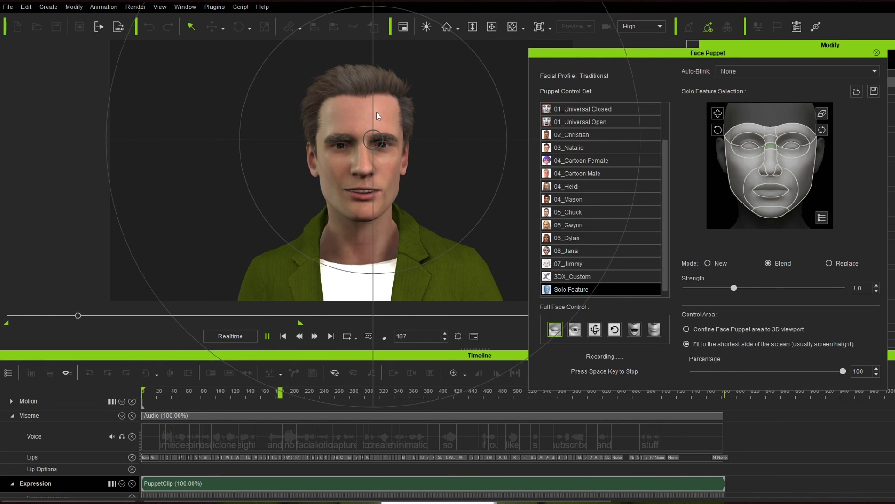
key("space")
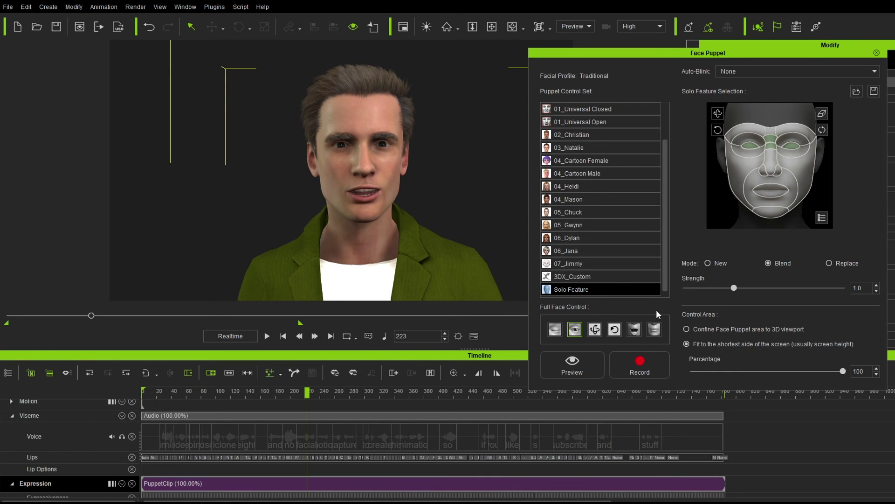
Preview puppeting the character's head movement
left_click(595, 329)
left_click(571, 365)
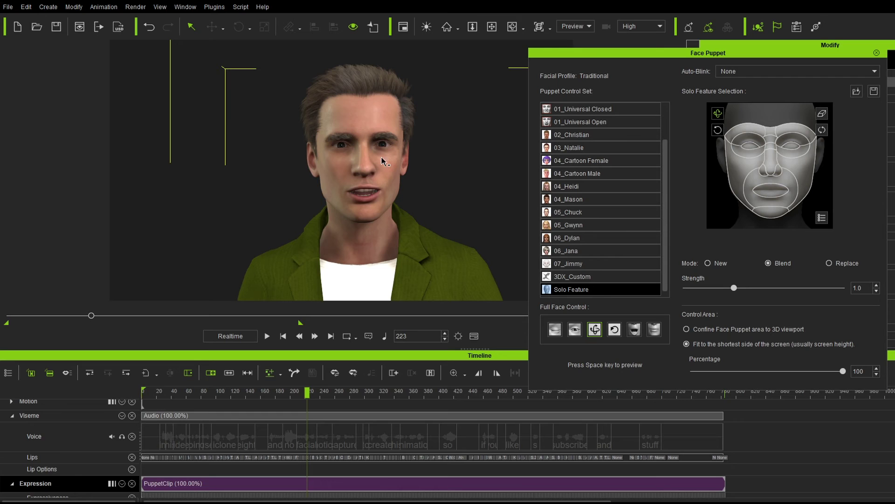
key("space")
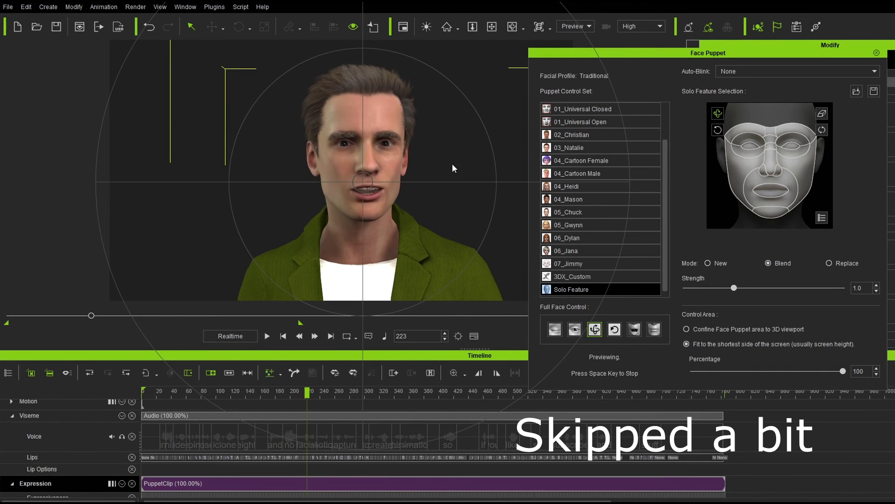
key("space")
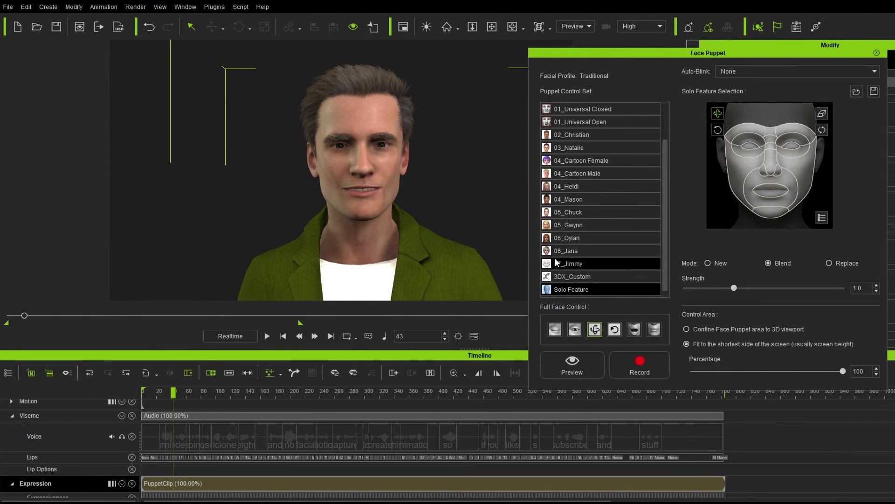
Preview the first full-face expression of the 04_Cartoon Male puppet set
scroll(556, 262, "up", 2)
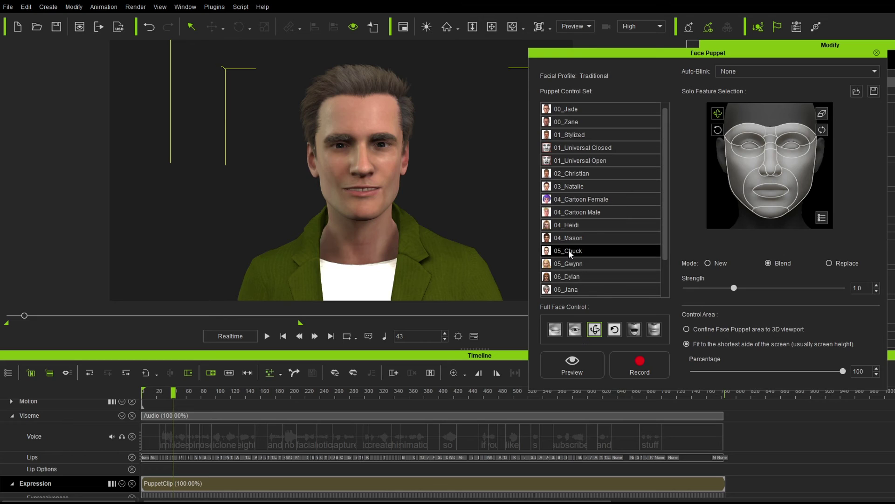
left_click(574, 212)
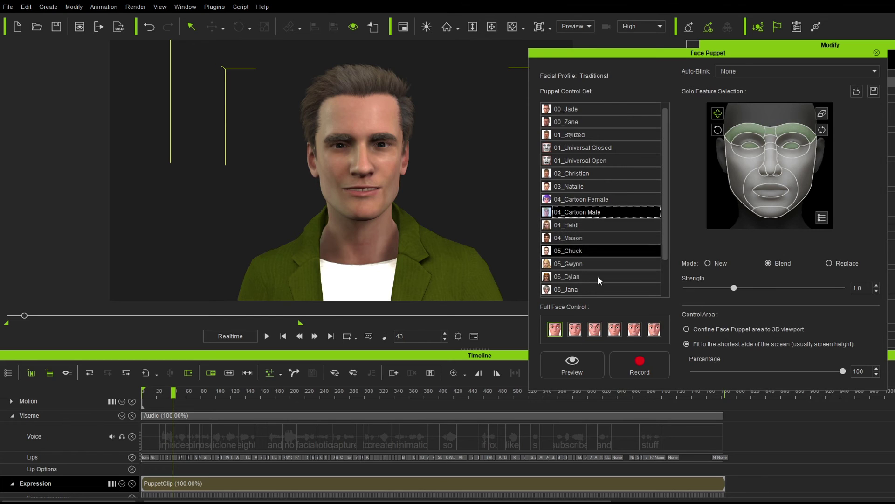
left_click(554, 330)
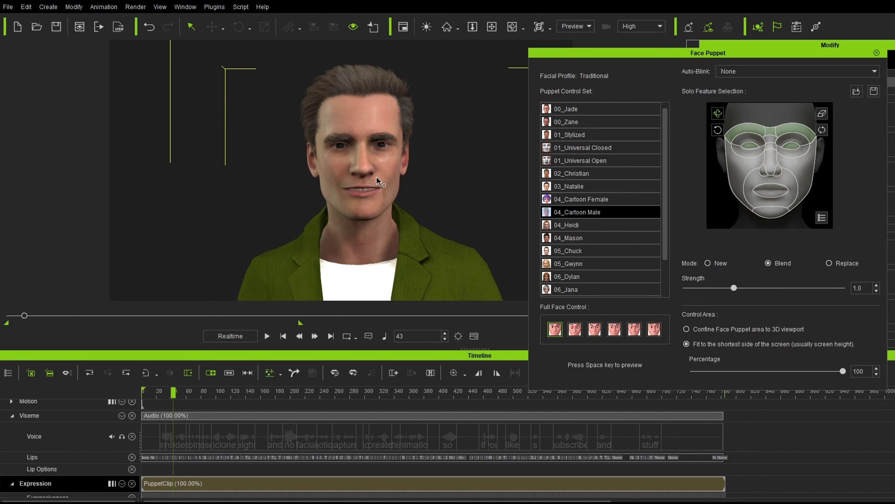
key("space")
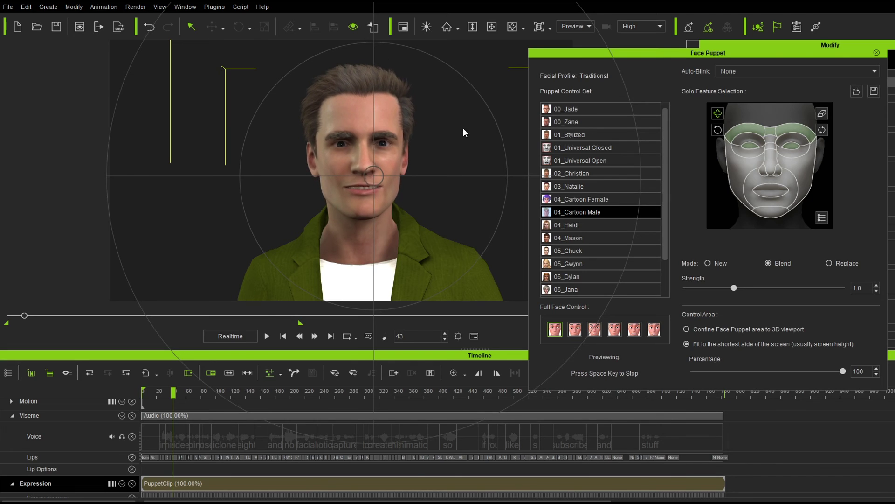
key("space")
Preview eye puppeting with Solo Feature, rewind to frame 0, and record an eye pass through frame 785
left_click(770, 143)
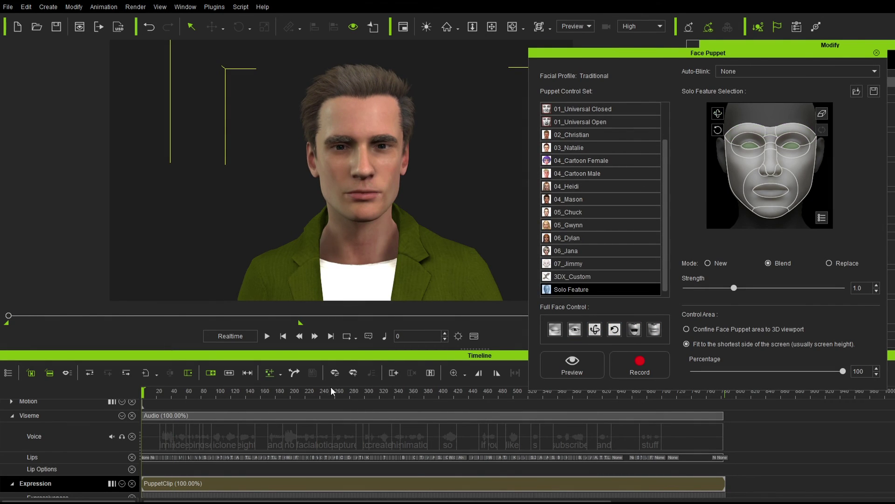
left_click(559, 365)
key("space")
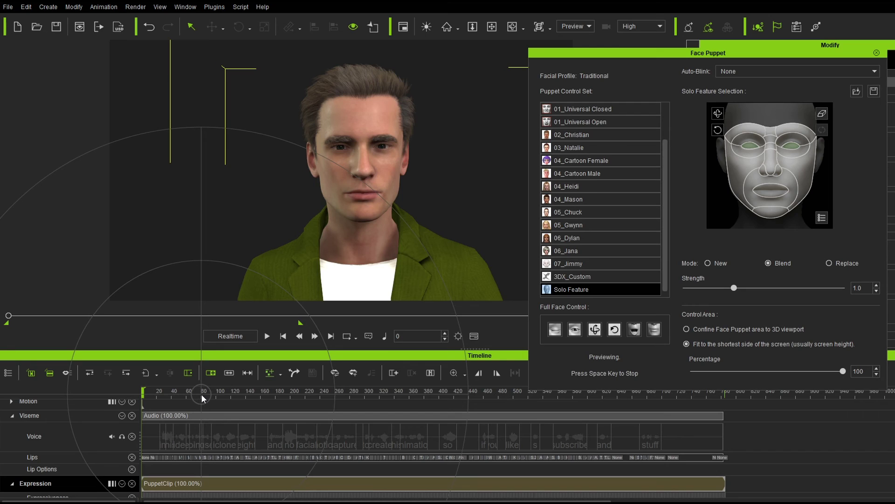
key("space")
key("space")
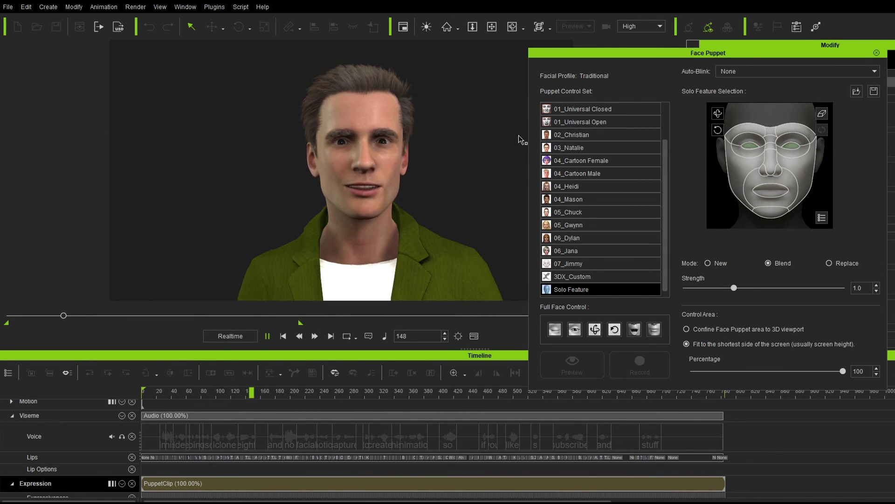
key("space")
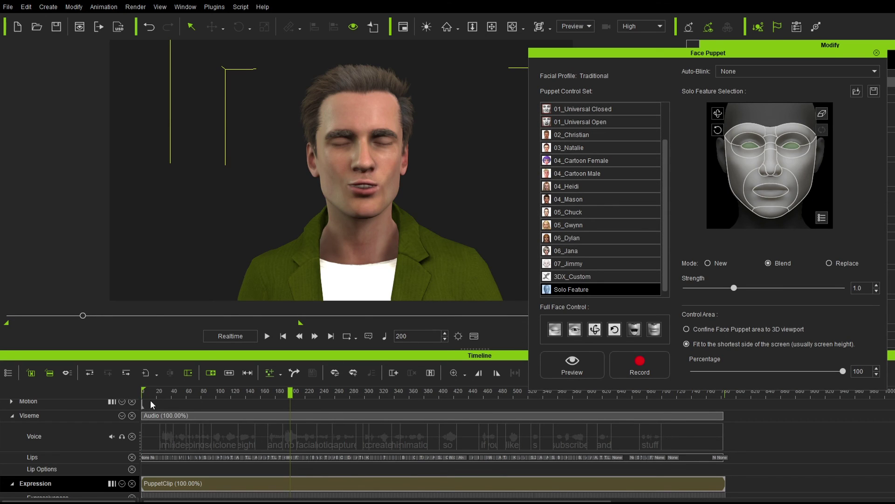
key("Home")
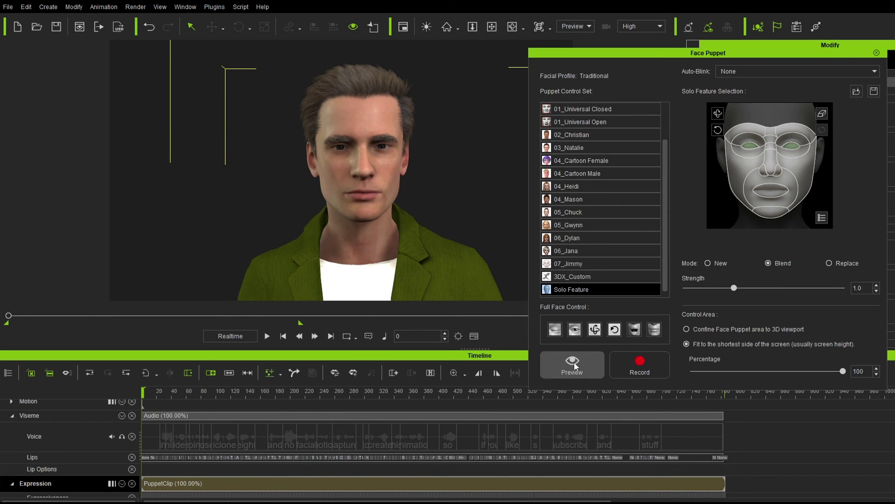
left_click(639, 371)
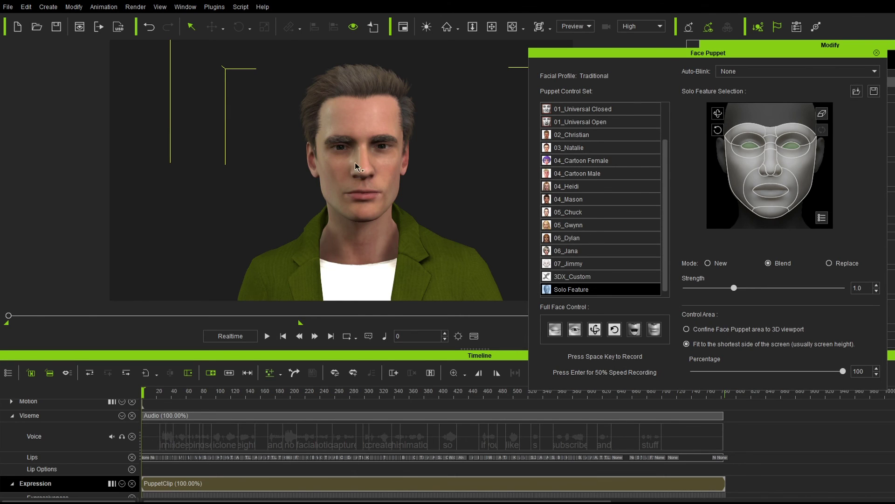
key("space")
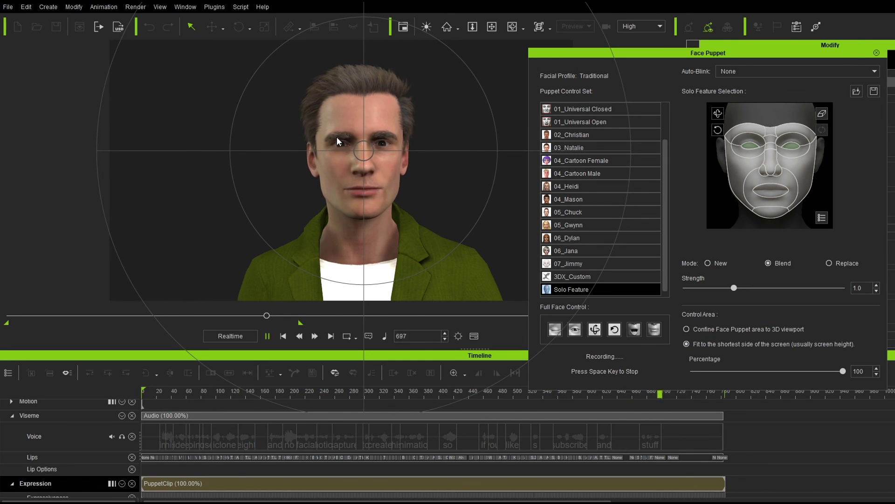
key("space")
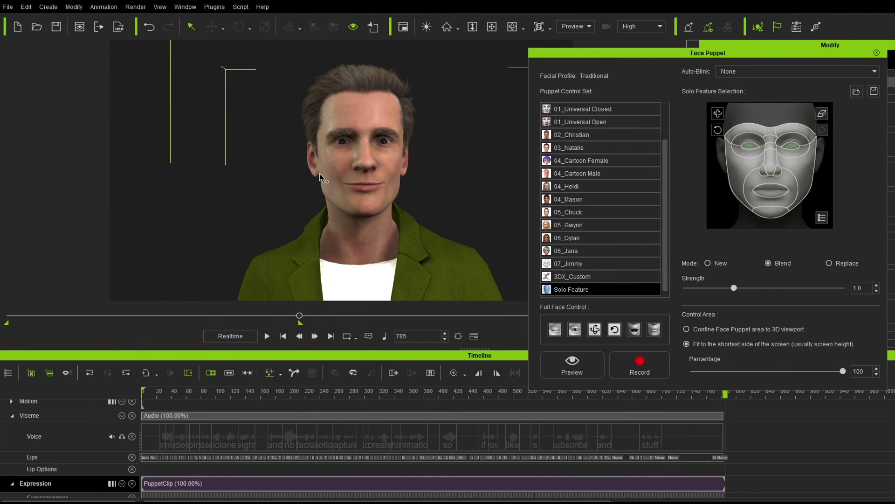